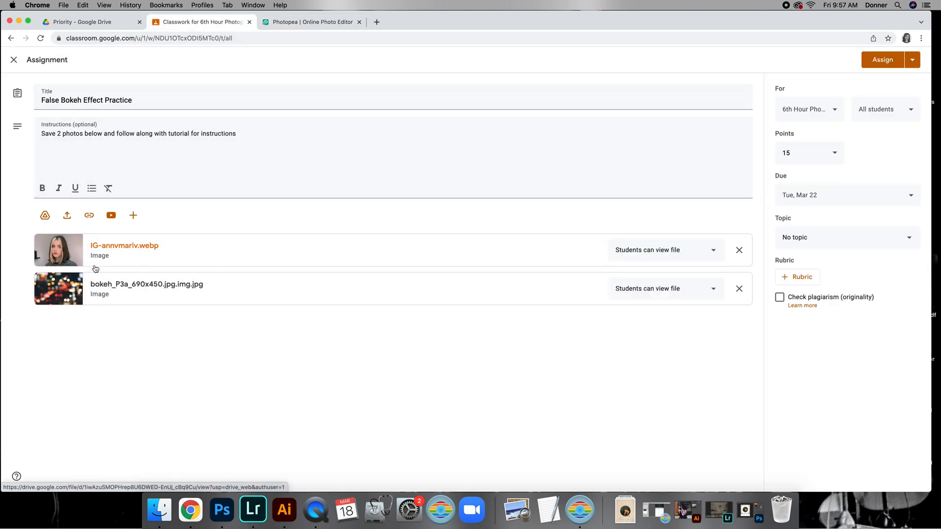
{"action": "left_click", "coordinate": [68, 259]}
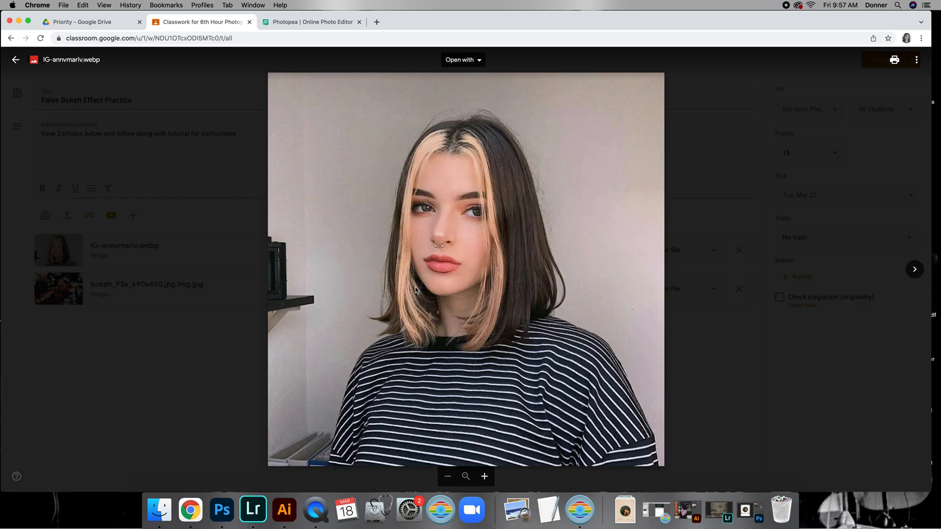
{"action": "right_click", "coordinate": [445, 236]}
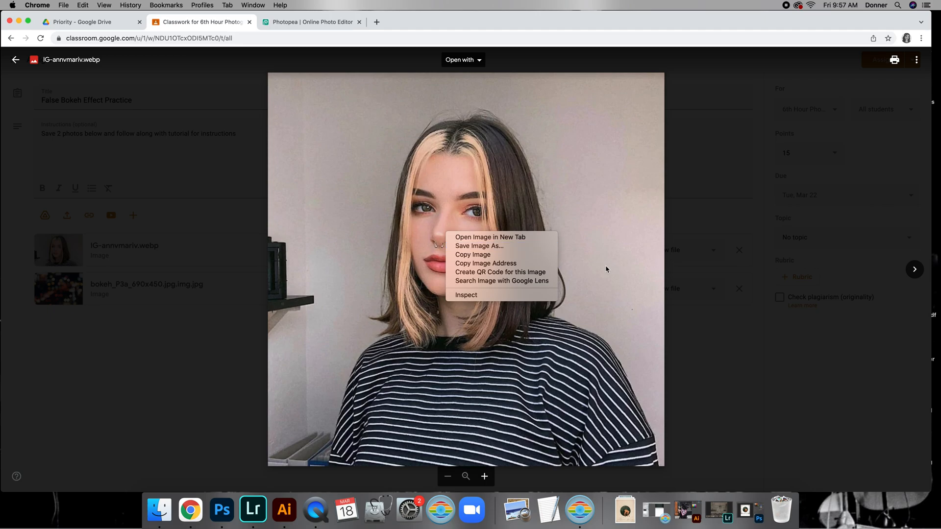
{"action": "left_click", "coordinate": [706, 343]}
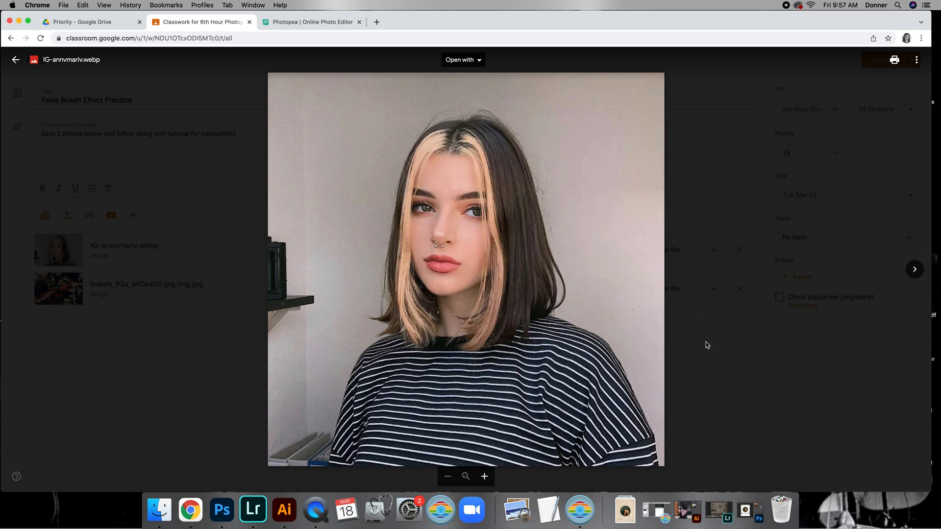
{"action": "left_click", "coordinate": [309, 22]}
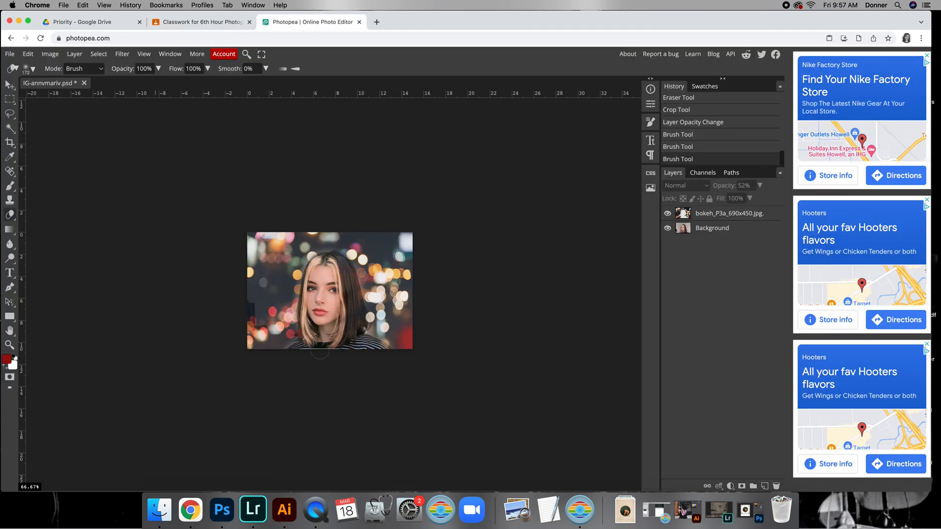
{"action": "left_click", "coordinate": [11, 55]}
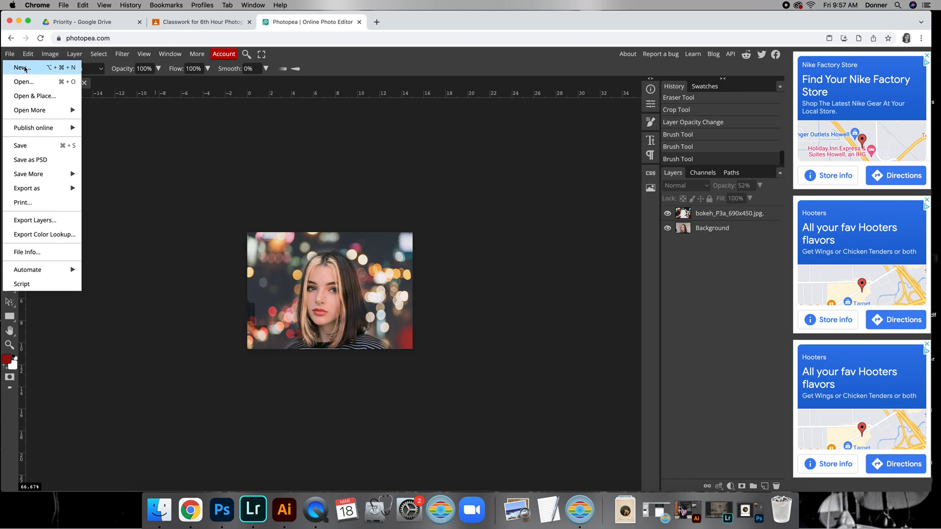
{"action": "left_click", "coordinate": [28, 83]}
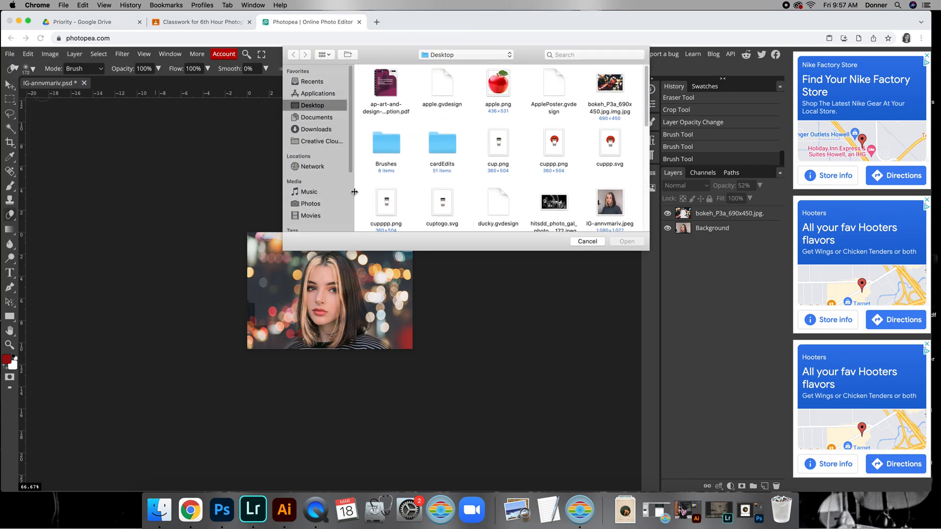
{"action": "left_click", "coordinate": [616, 86]}
{"action": "left_click", "coordinate": [621, 196]}
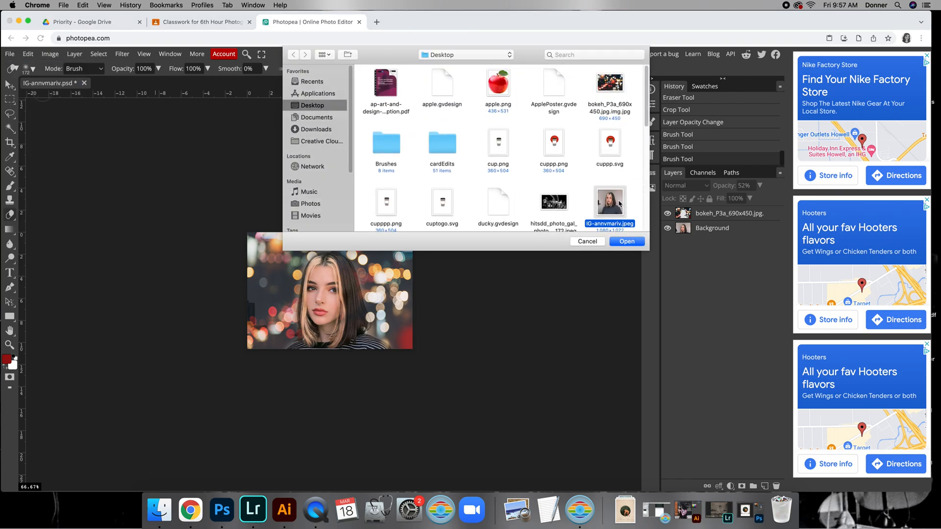
{"action": "left_click", "coordinate": [622, 241]}
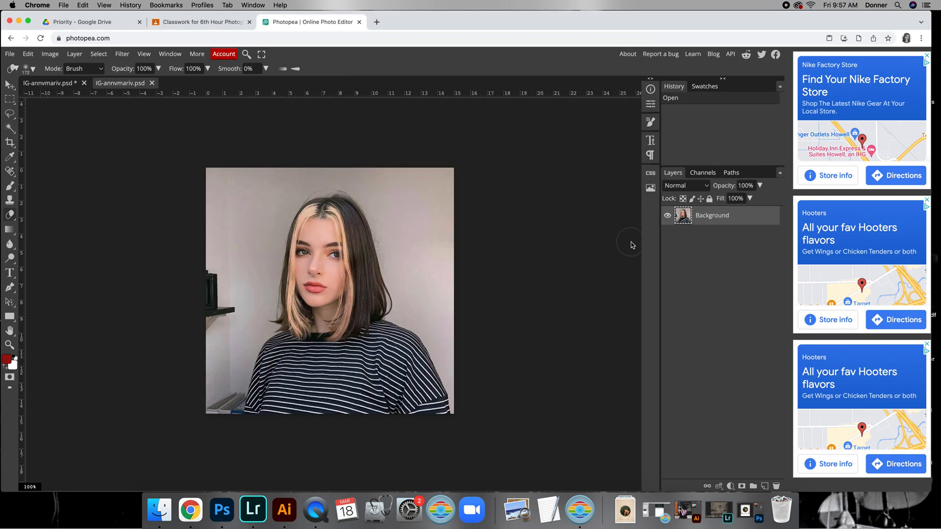
Place bokeh_P3a_690x450.jpg.img.jpg from the Desktop into the portrait document
{"action": "left_click", "coordinate": [8, 54]}
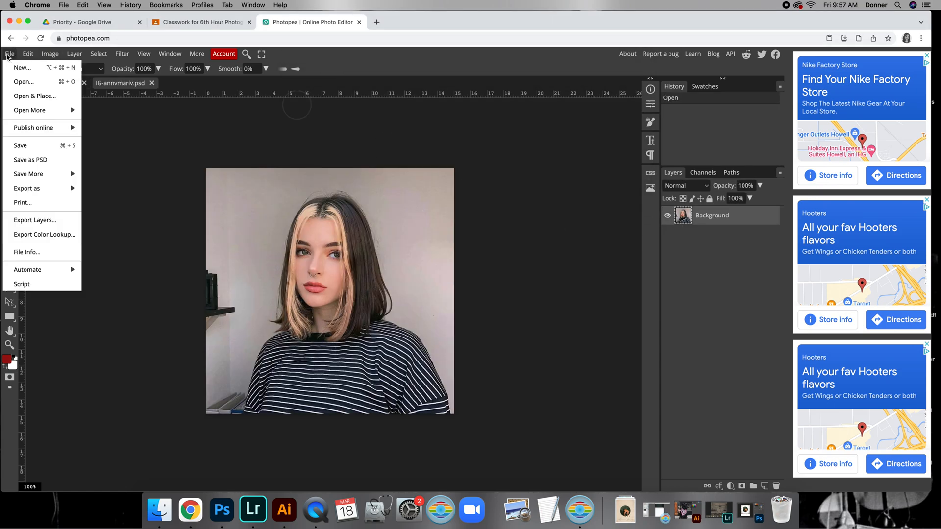
{"action": "left_click", "coordinate": [43, 96]}
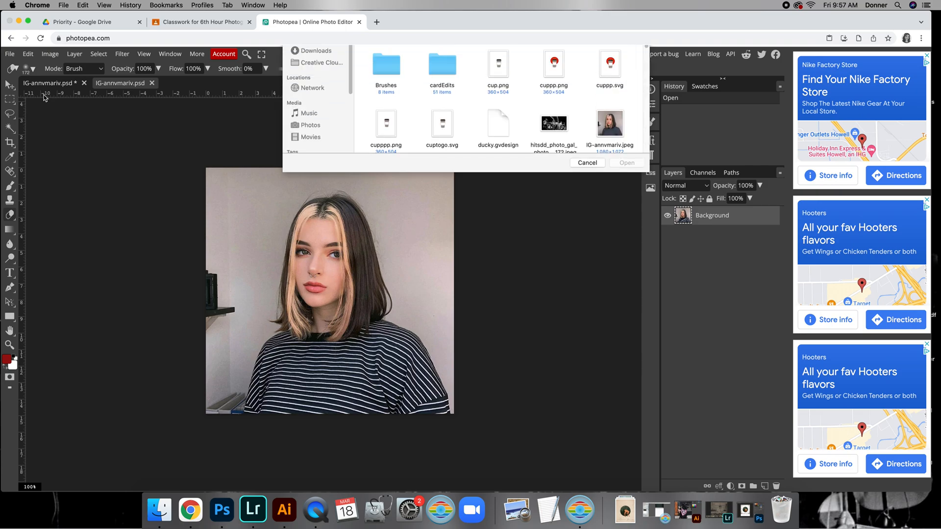
{"action": "left_click", "coordinate": [609, 83]}
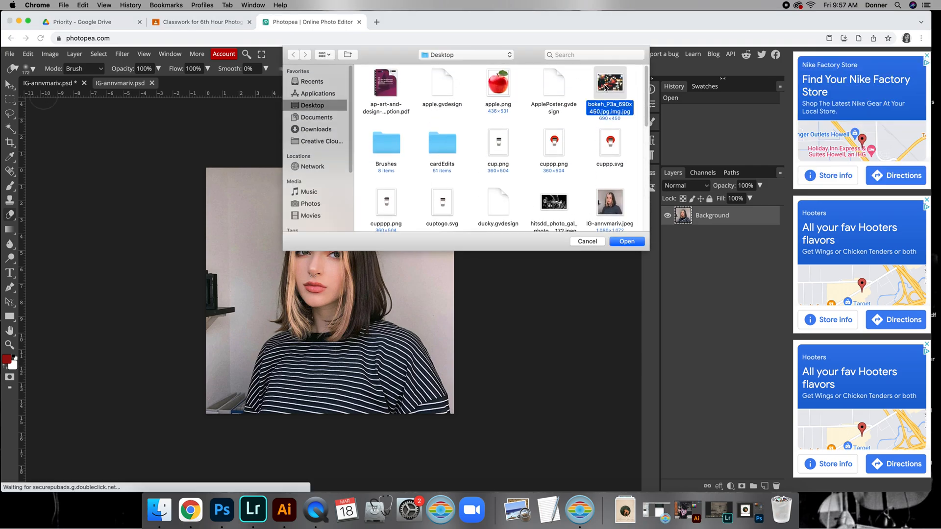
{"action": "left_click", "coordinate": [627, 241]}
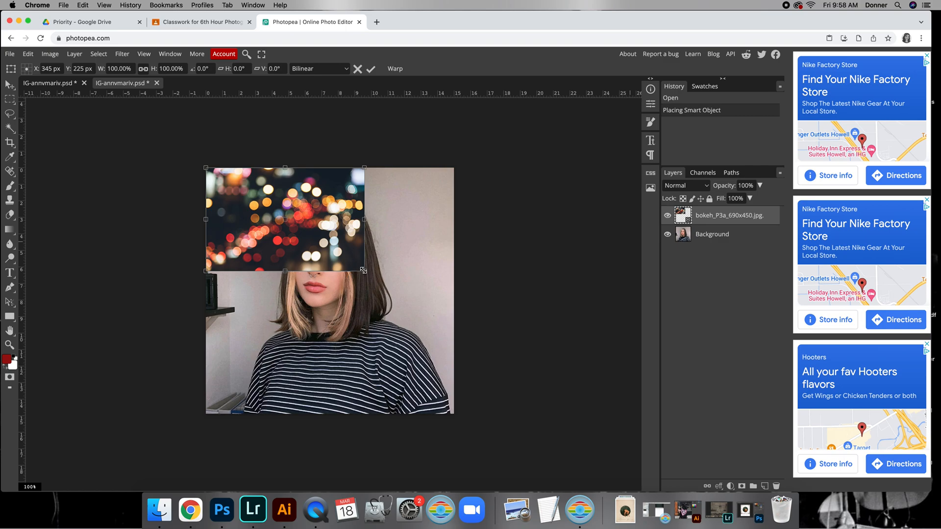
Scale the placed bokeh image to 156.52% width and 173.33% height so it spans the portrait's width from the top edge
{"action": "left_click_drag", "start_coordinate": [365, 273], "coordinate": [452, 338]}
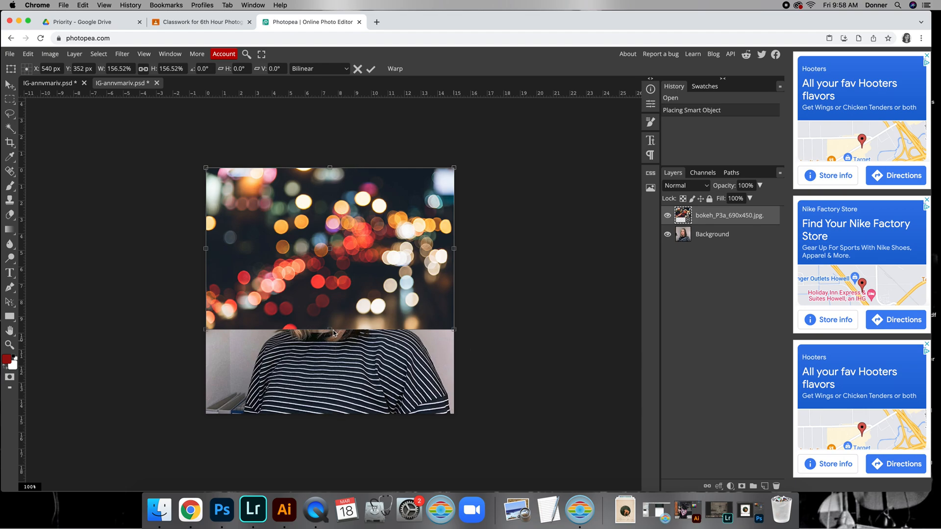
{"action": "left_click_drag", "start_coordinate": [330, 330], "coordinate": [329, 347]}
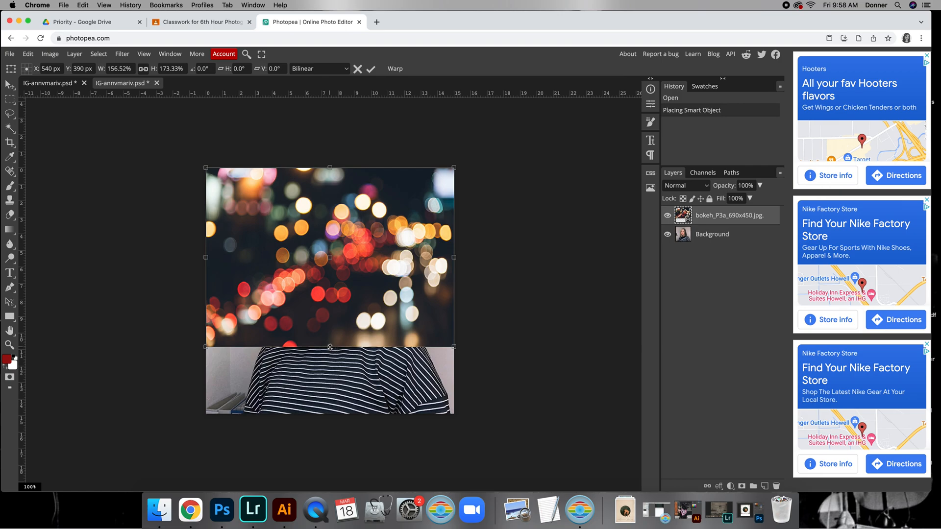
{"action": "left_click", "coordinate": [371, 68]}
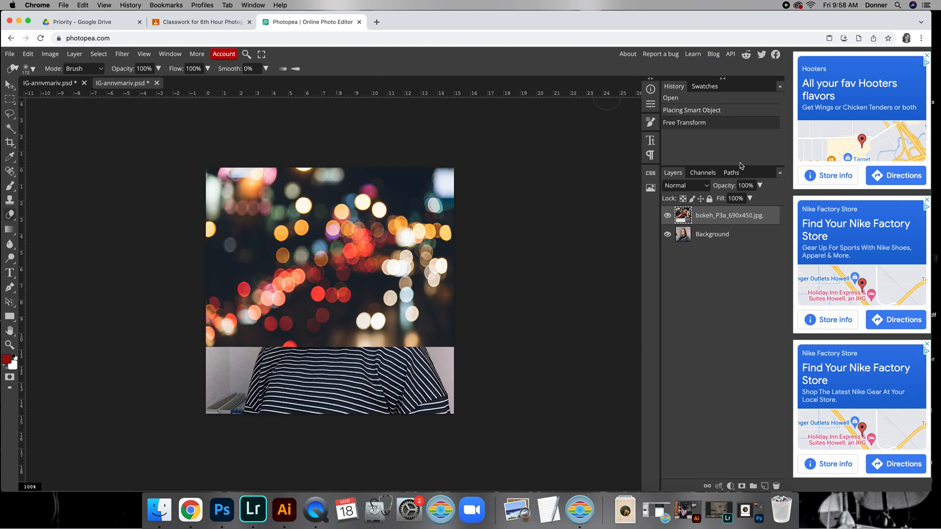
Rasterize the bokeh layer and lower its opacity to 42%
{"action": "right_click", "coordinate": [708, 218]}
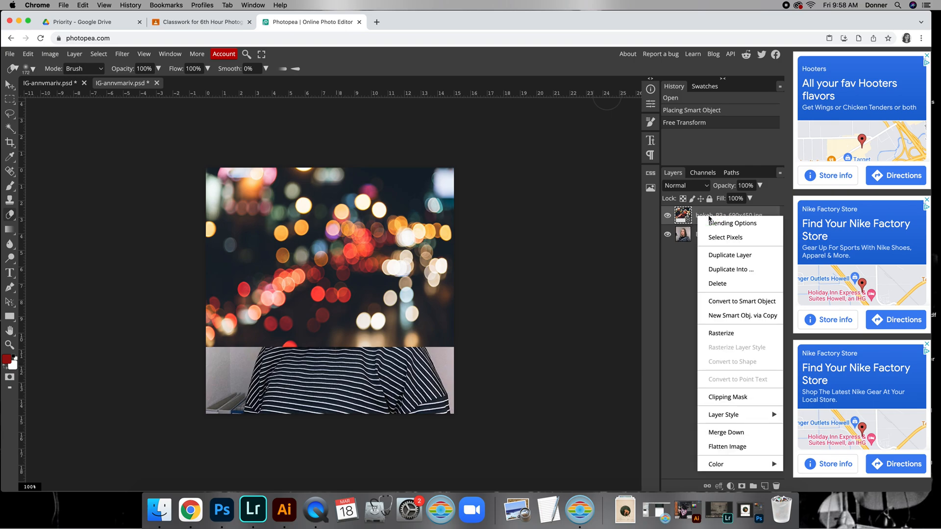
{"action": "left_click", "coordinate": [730, 334]}
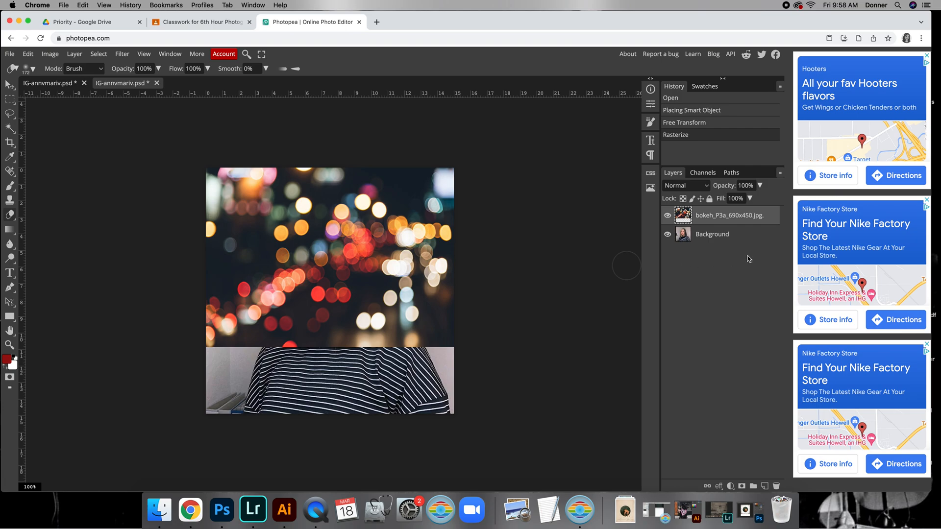
{"action": "left_click", "coordinate": [760, 185]}
{"action": "left_click_drag", "start_coordinate": [761, 204], "coordinate": [736, 205]}
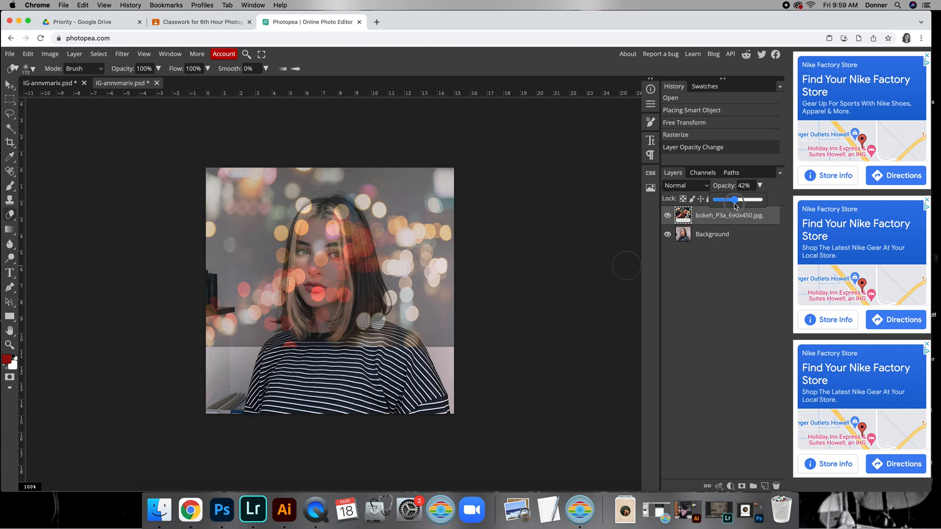
{"action": "left_click", "coordinate": [760, 186]}
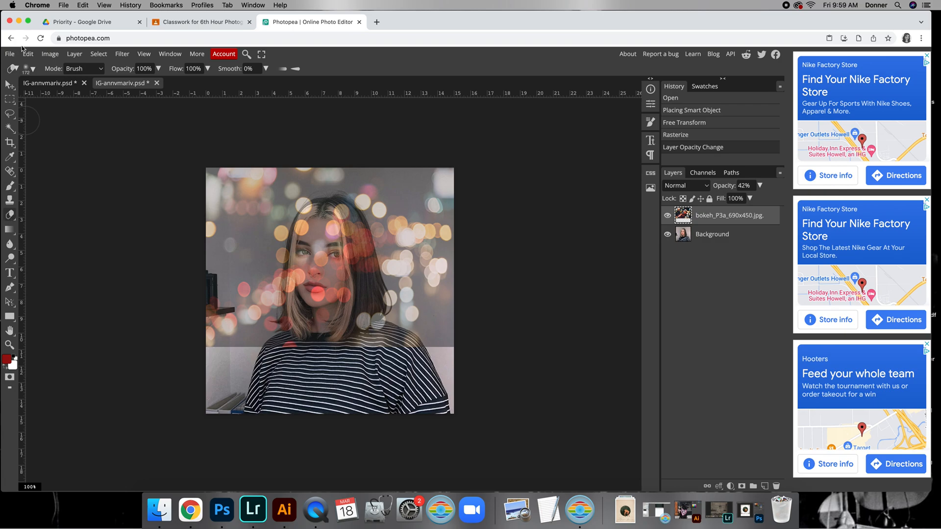
Using a soft 172 px eraser, remove the bokeh layer's areas covering the woman's face, hair, neck and shoulders
{"action": "left_click", "coordinate": [34, 70]}
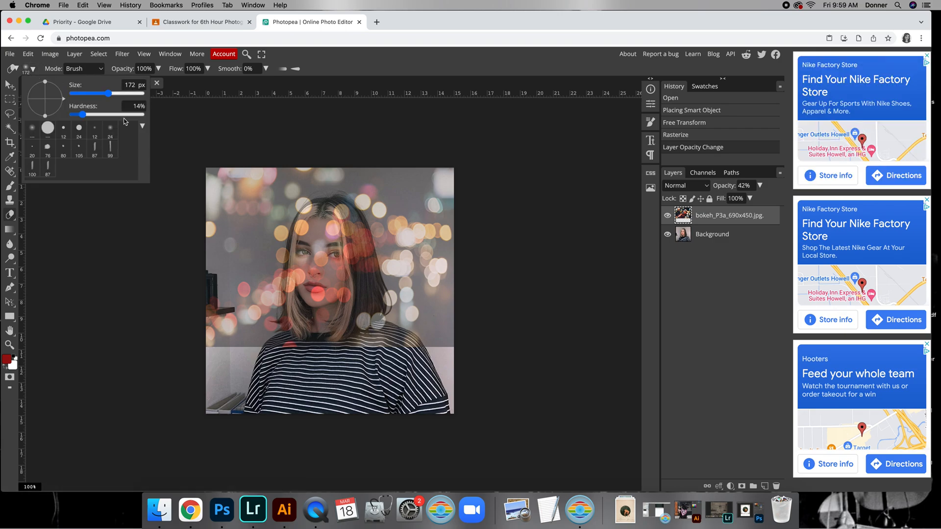
{"action": "mouse_move", "coordinate": [89, 116]}
{"action": "left_mouse_down"}
{"action": "mouse_move", "coordinate": [145, 117]}
{"action": "mouse_move", "coordinate": [87, 120]}
{"action": "left_mouse_up"}
{"action": "left_click", "coordinate": [35, 69]}
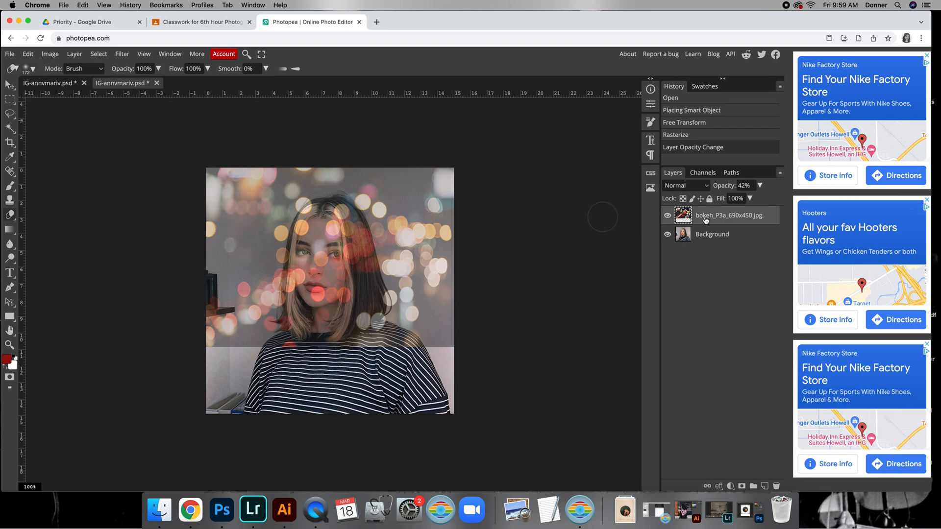
{"action": "left_click", "coordinate": [337, 216]}
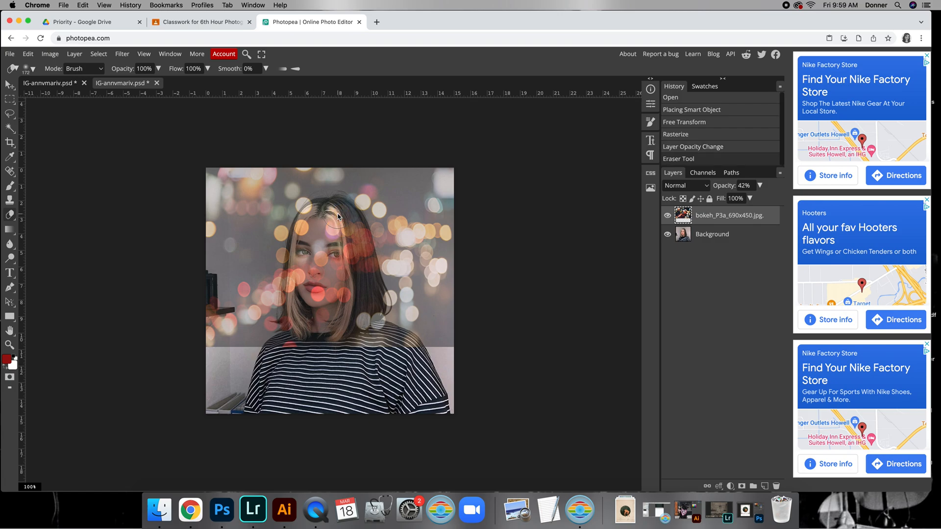
{"action": "left_click", "coordinate": [332, 232]}
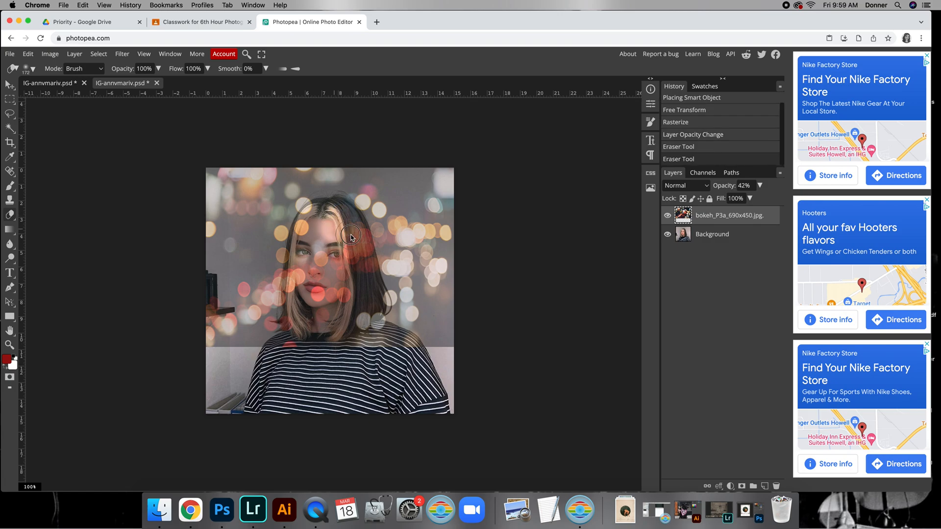
{"action": "left_click", "coordinate": [351, 237]}
{"action": "left_click", "coordinate": [357, 251]}
{"action": "left_click", "coordinate": [361, 266]}
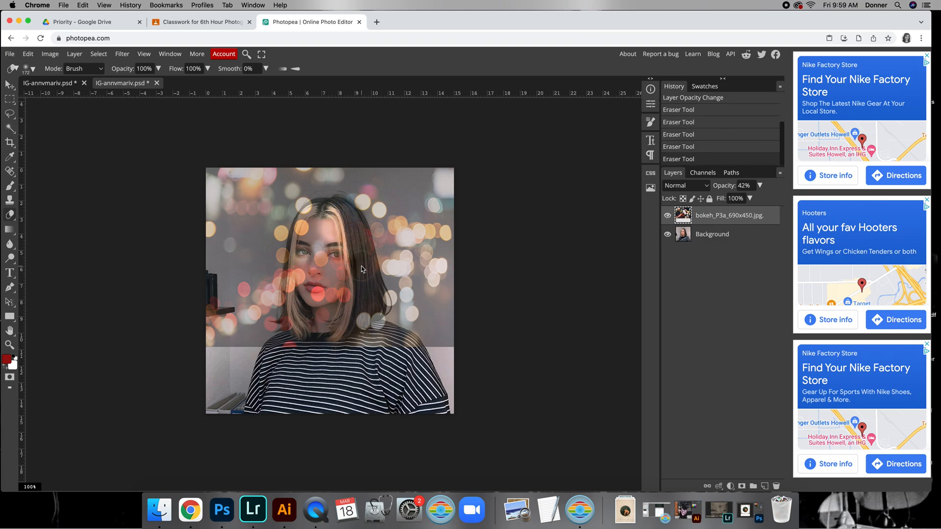
{"action": "left_click", "coordinate": [343, 288]}
{"action": "left_click", "coordinate": [335, 263]}
{"action": "left_click", "coordinate": [326, 248]}
{"action": "left_click", "coordinate": [323, 233]}
{"action": "left_click", "coordinate": [313, 215]}
{"action": "left_click", "coordinate": [306, 238]}
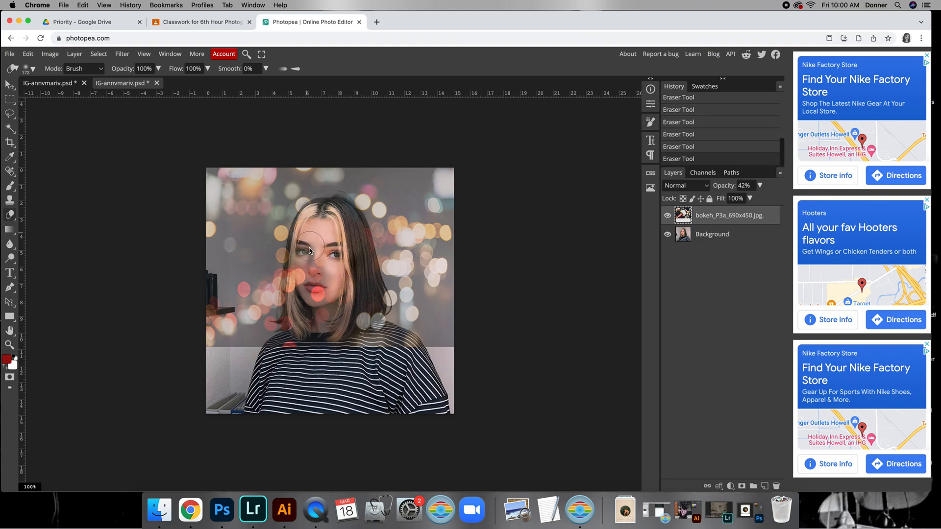
{"action": "left_click", "coordinate": [304, 252]}
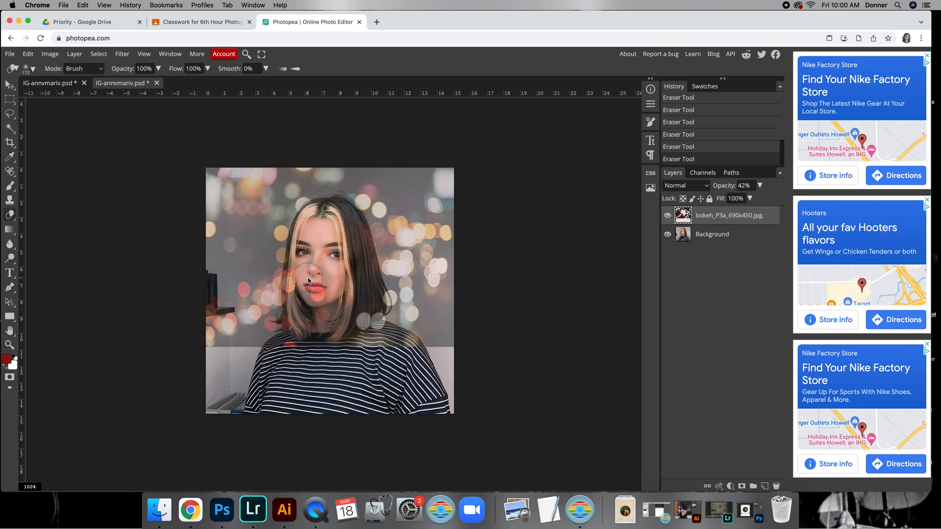
{"action": "left_click", "coordinate": [292, 274]}
{"action": "left_click", "coordinate": [301, 266]}
{"action": "left_click", "coordinate": [301, 306]}
{"action": "left_click", "coordinate": [301, 324]}
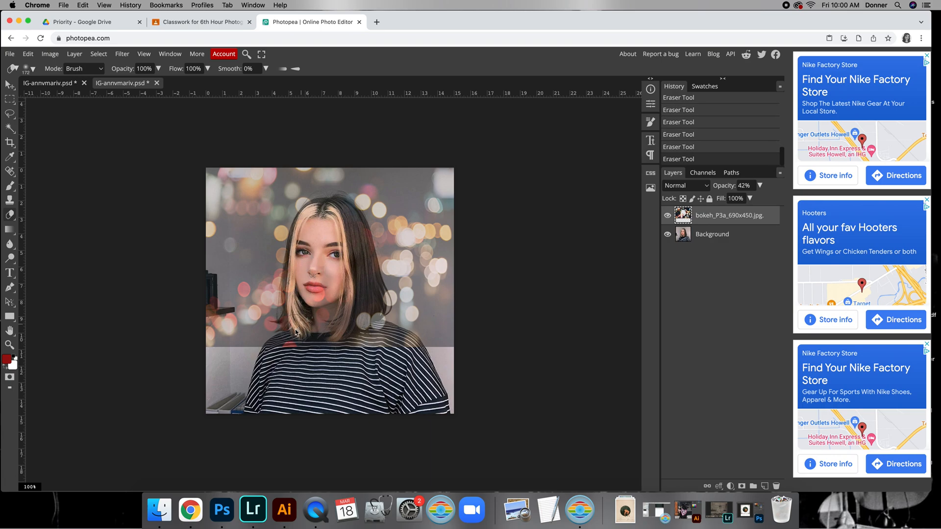
{"action": "left_click", "coordinate": [295, 332]}
{"action": "left_click", "coordinate": [349, 333]}
{"action": "left_click", "coordinate": [354, 331]}
{"action": "left_click", "coordinate": [368, 321]}
{"action": "left_click", "coordinate": [375, 327]}
{"action": "left_click", "coordinate": [357, 344]}
{"action": "left_click", "coordinate": [378, 344]}
{"action": "left_click", "coordinate": [407, 343]}
{"action": "left_click", "coordinate": [407, 345]}
{"action": "left_click", "coordinate": [295, 350]}
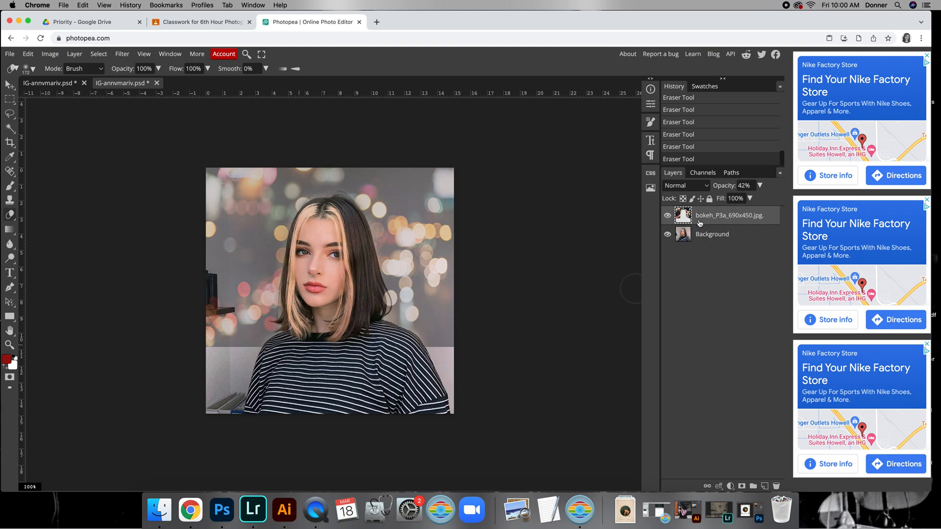
Raise the bokeh layer's opacity to 81%
{"action": "left_click", "coordinate": [760, 185]}
{"action": "left_click_drag", "start_coordinate": [733, 200], "coordinate": [752, 203]}
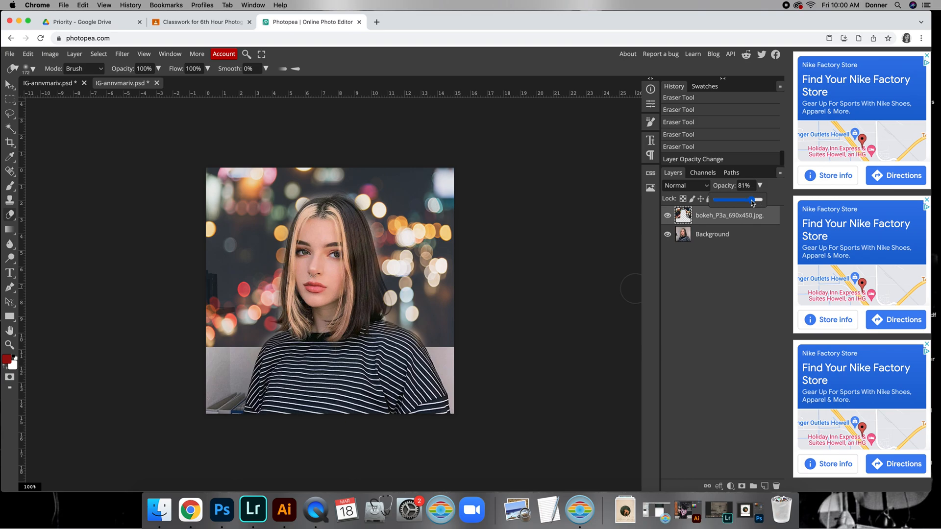
{"action": "left_click", "coordinate": [763, 186]}
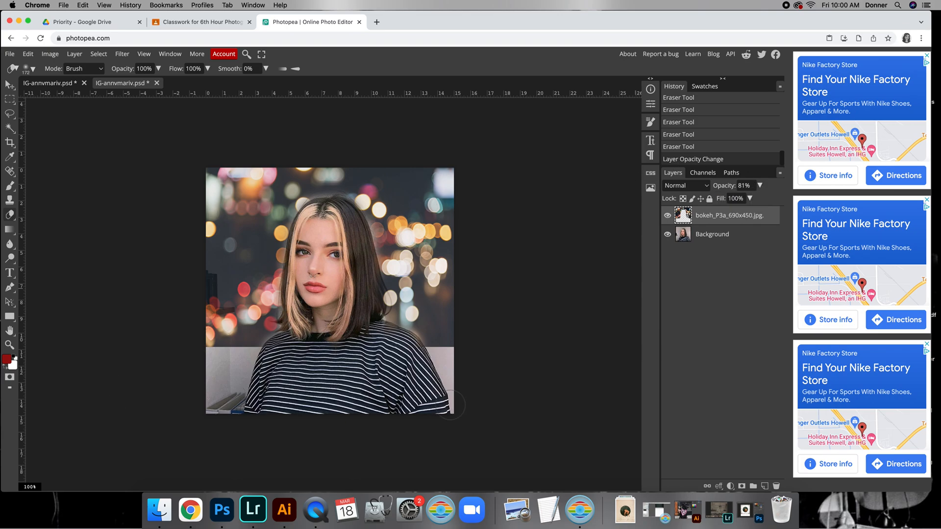
Crop the bottom of the image up to the lower edge of the bokeh layer, keeping the full width
{"action": "left_click", "coordinate": [9, 143]}
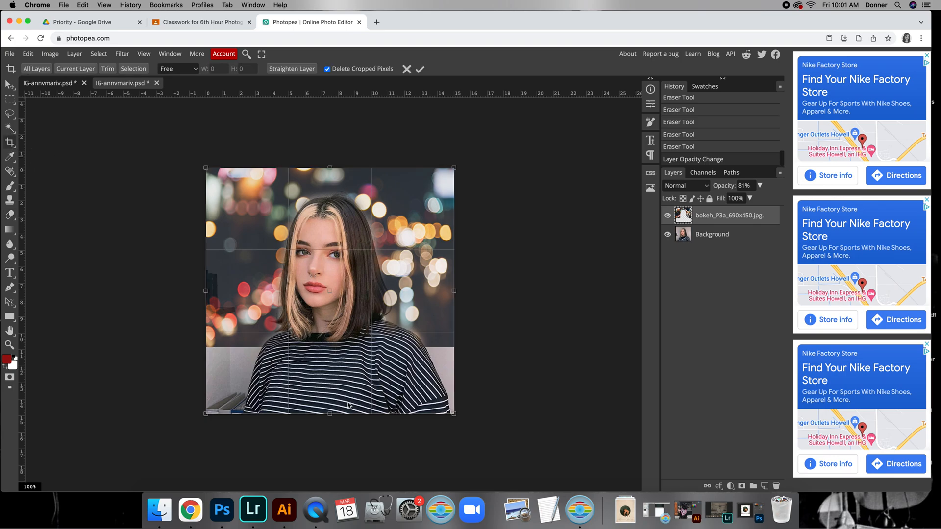
{"action": "left_click_drag", "start_coordinate": [330, 415], "coordinate": [332, 345]}
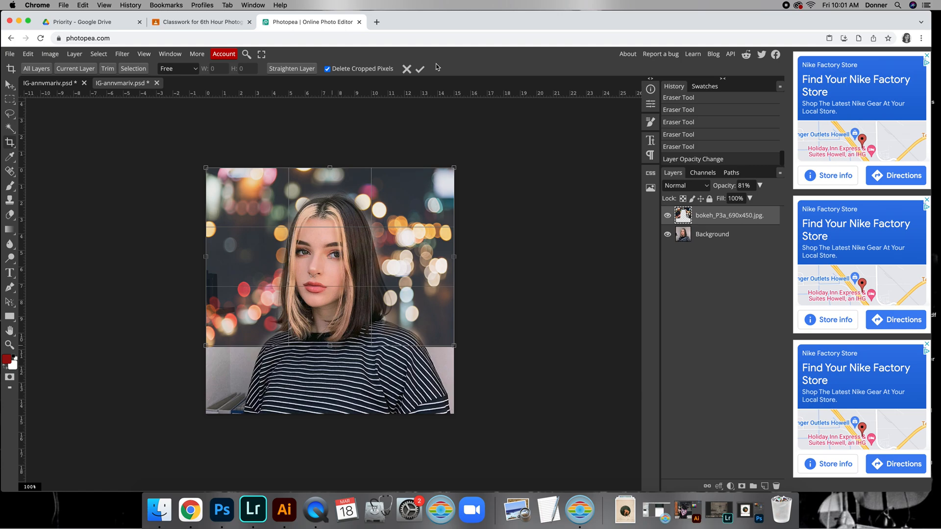
{"action": "left_click", "coordinate": [419, 69]}
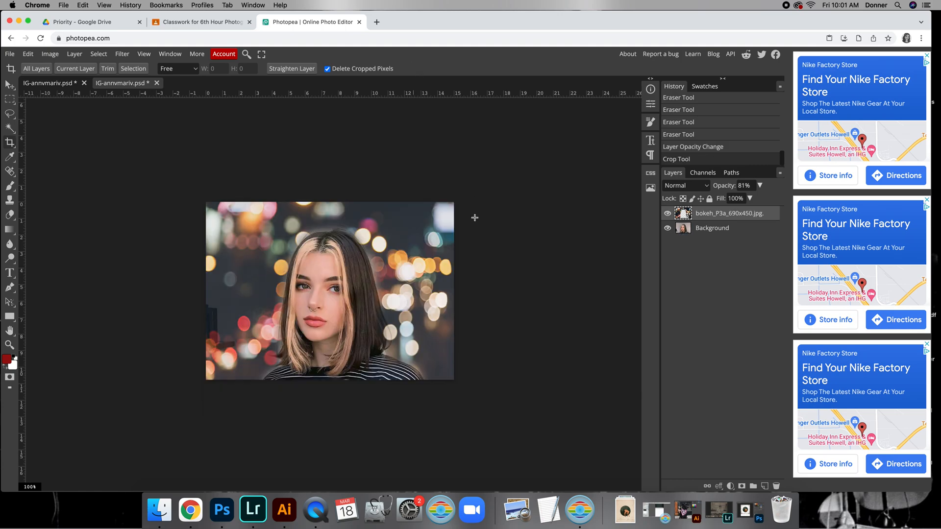
Export the finished bokeh portrait as an image file
{"action": "left_click", "coordinate": [8, 54]}
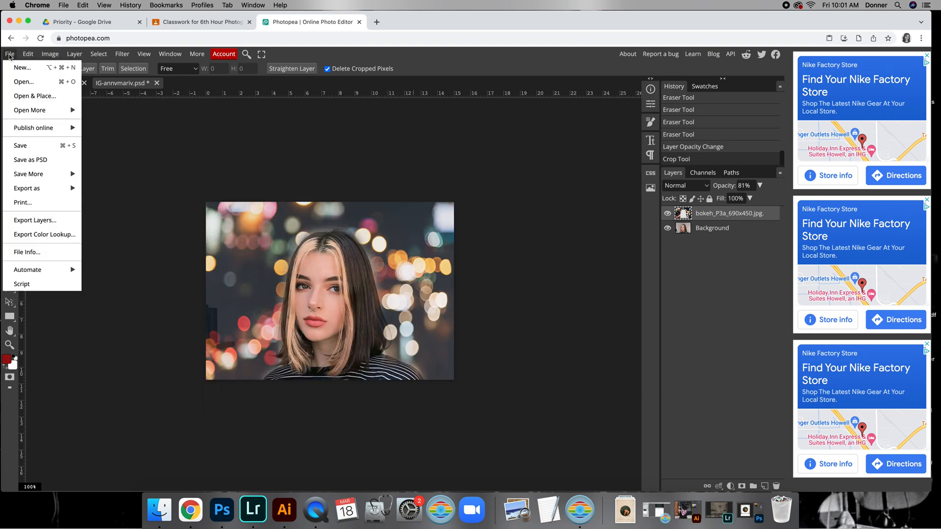
{"action": "mouse_move", "coordinate": [46, 190]}
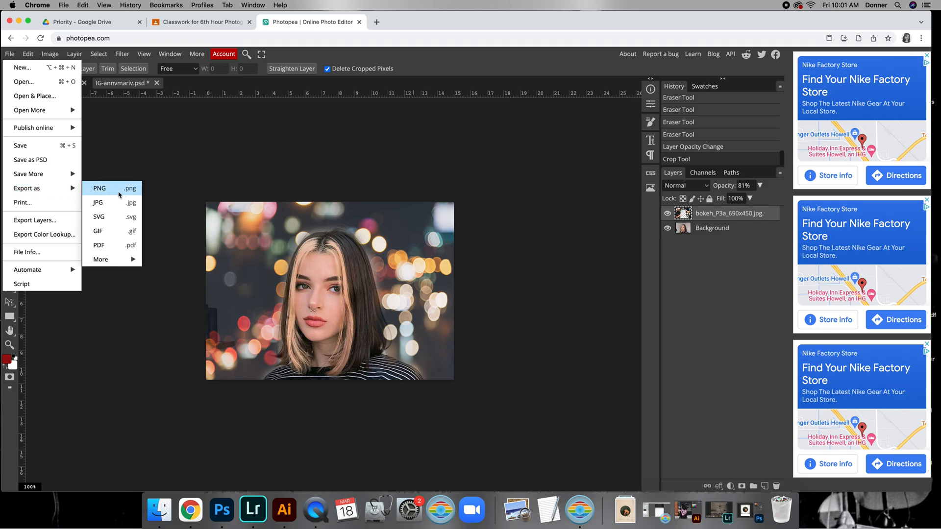